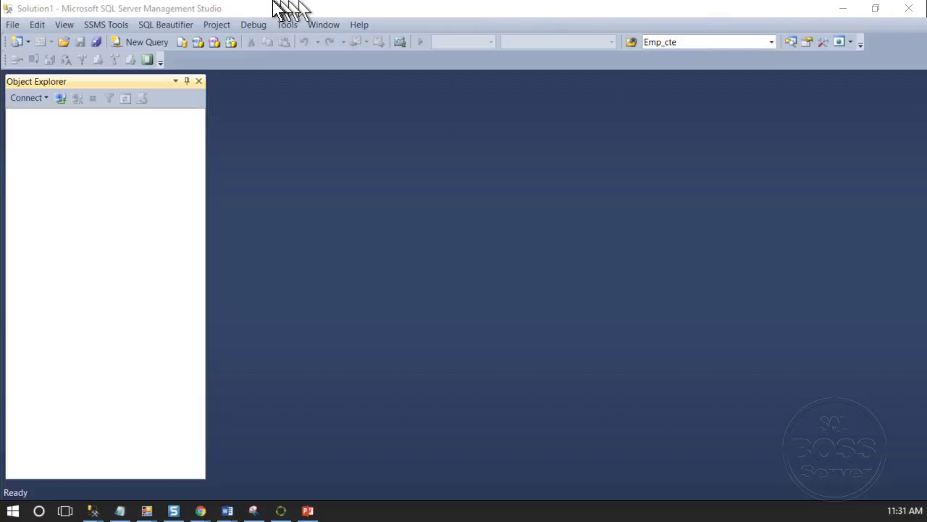
Step: Show the registered servers list and expand its Database Engine node
{"action": "left_click", "coordinate": [71, 25]}
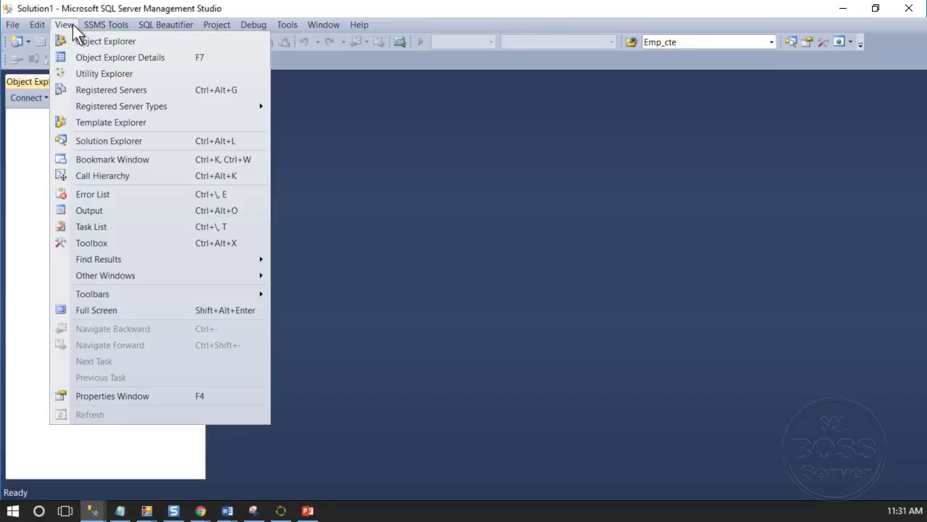
{"action": "left_click", "coordinate": [112, 90]}
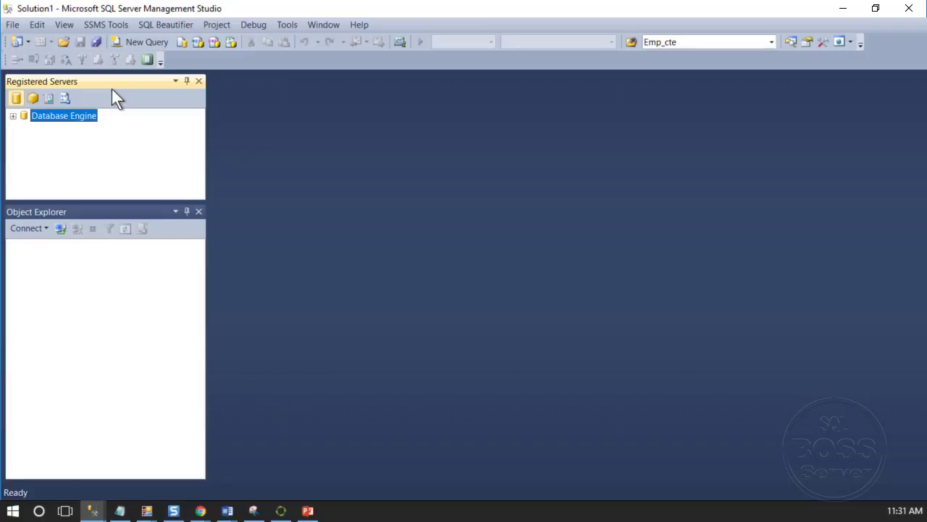
{"action": "left_click", "coordinate": [13, 116]}
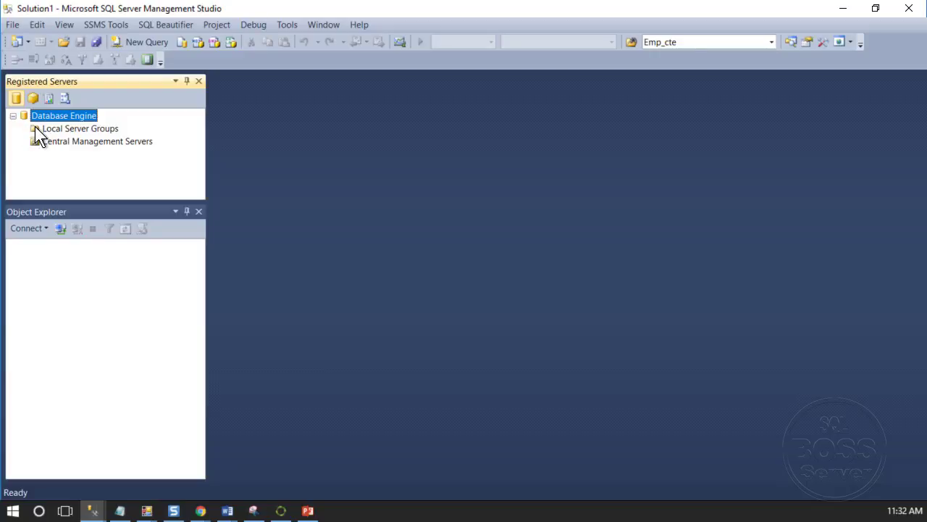
Step: Start a new server registration under Local Server Groups for the S2K14 instance and name the registered server Development
{"action": "left_click", "coordinate": [37, 129]}
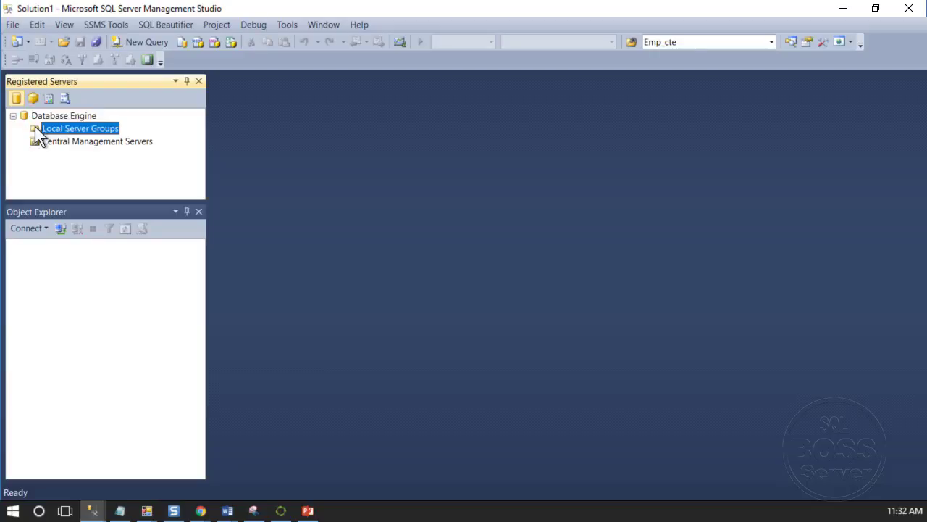
{"action": "right_click", "coordinate": [73, 131]}
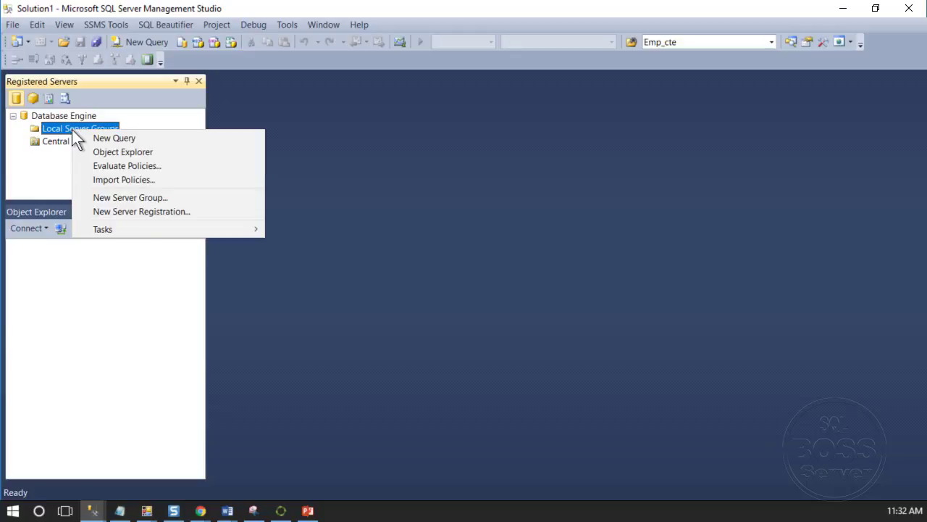
{"action": "left_click", "coordinate": [141, 211]}
{"action": "left_click", "coordinate": [563, 200]}
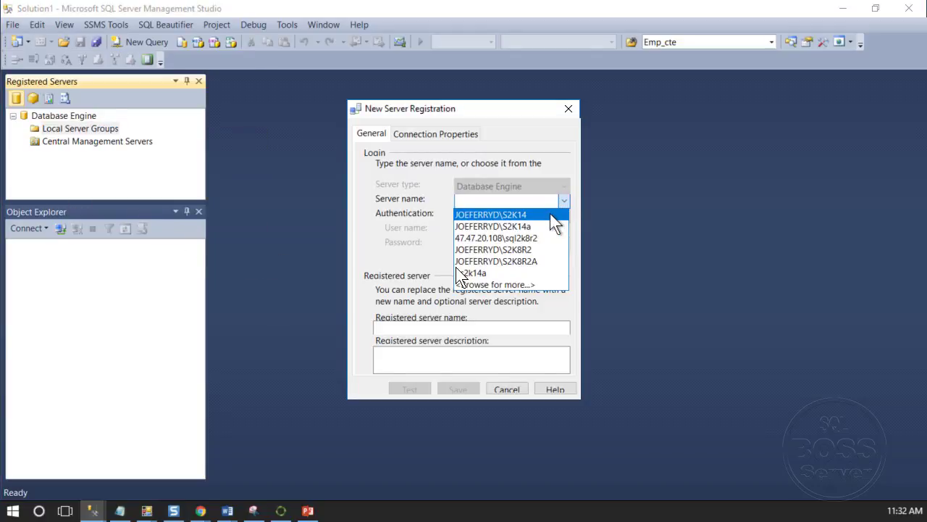
{"action": "left_click", "coordinate": [550, 213]}
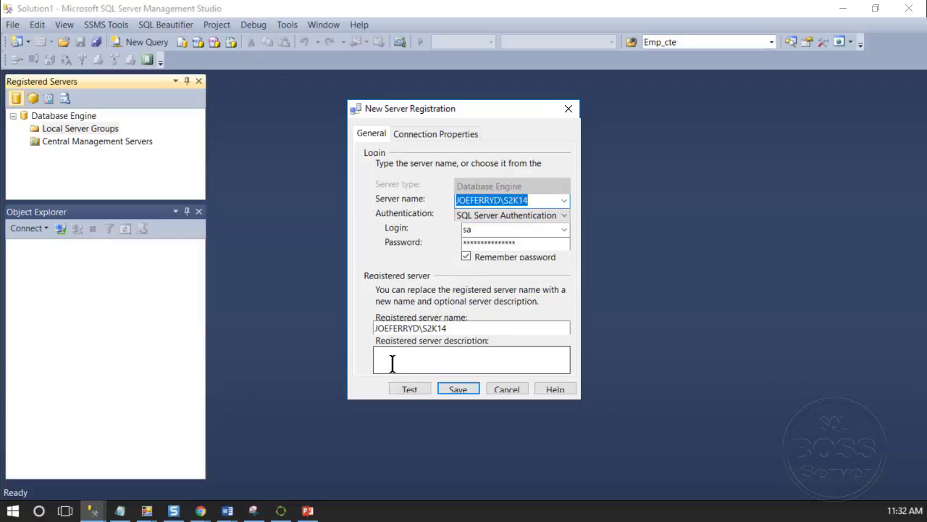
{"action": "left_click_drag", "start_coordinate": [453, 327], "coordinate": [327, 310]}
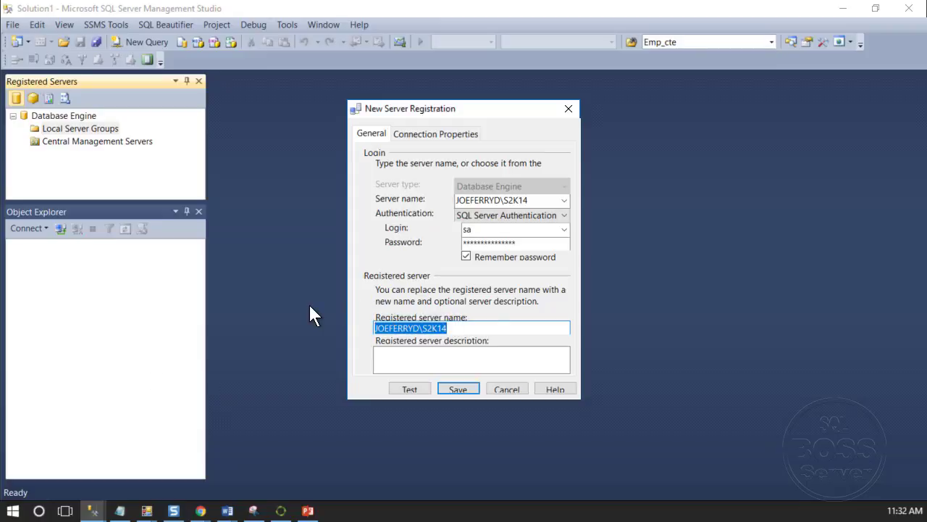
{"action": "type", "text": "Development"}
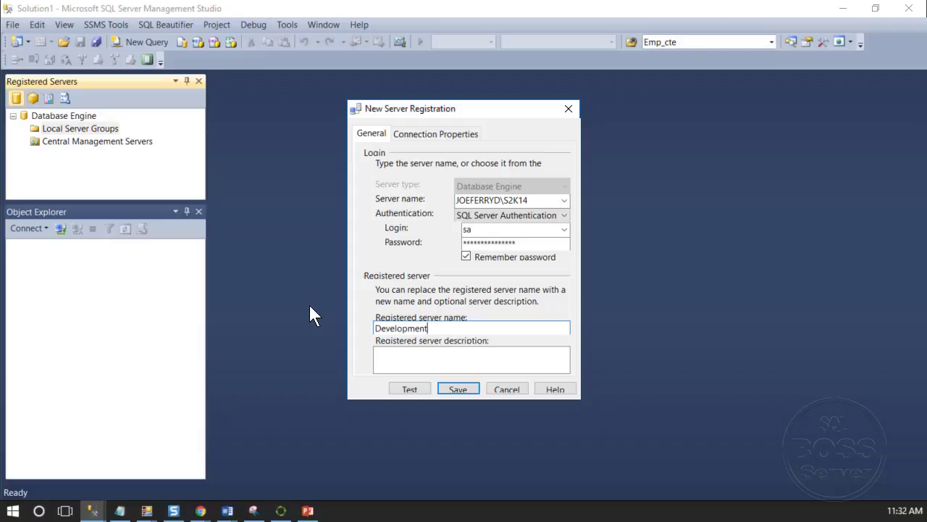
{"action": "key", "text": "Tab"}
Step: Enable a custom connection color for the Development registration and choose the light green basic color
{"action": "key", "text": "ctrl+Tab"}
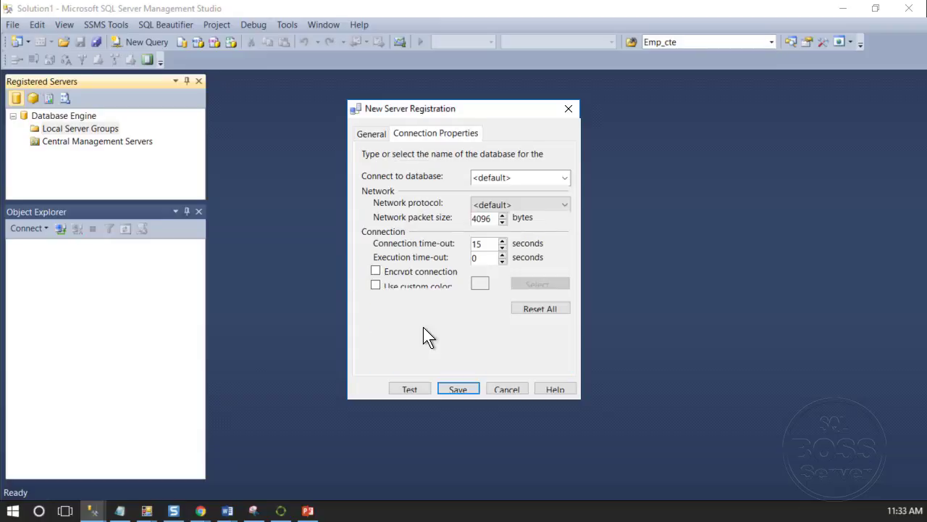
{"action": "left_click", "coordinate": [376, 284]}
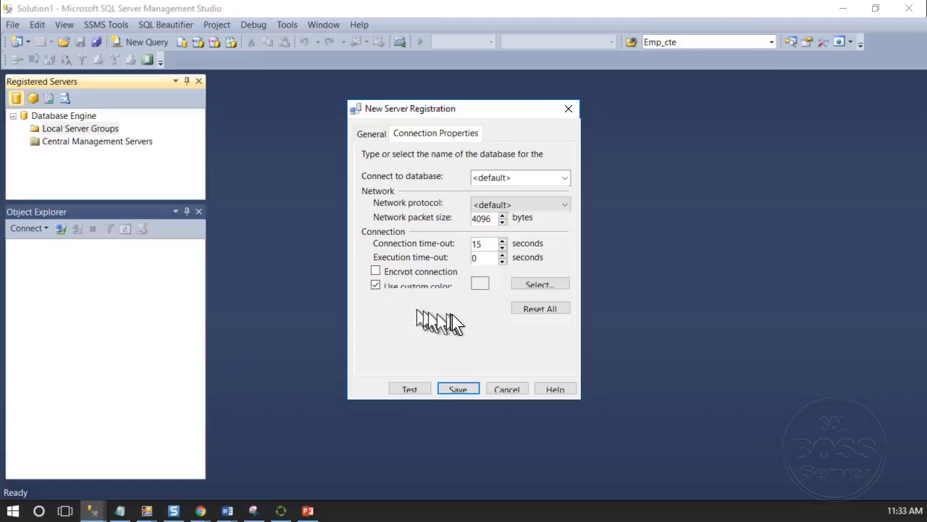
{"action": "left_click", "coordinate": [548, 285]}
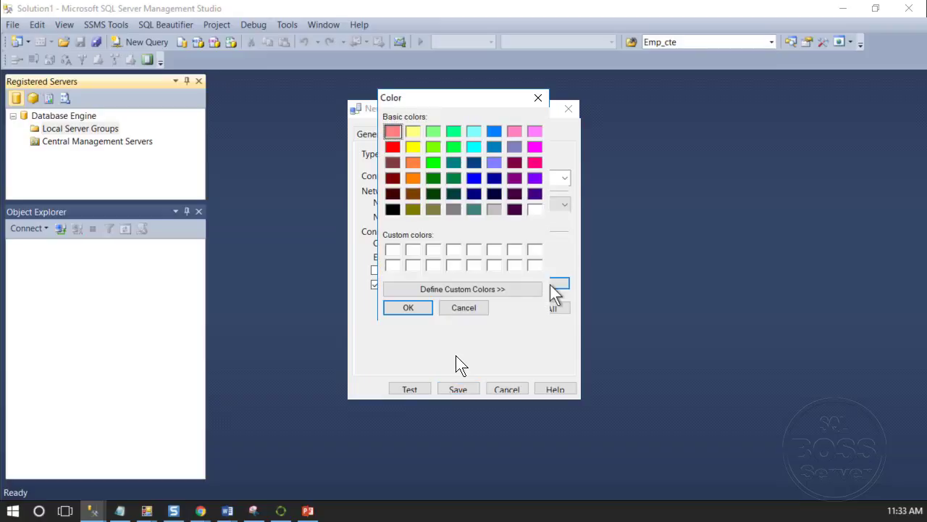
{"action": "left_click", "coordinate": [434, 133]}
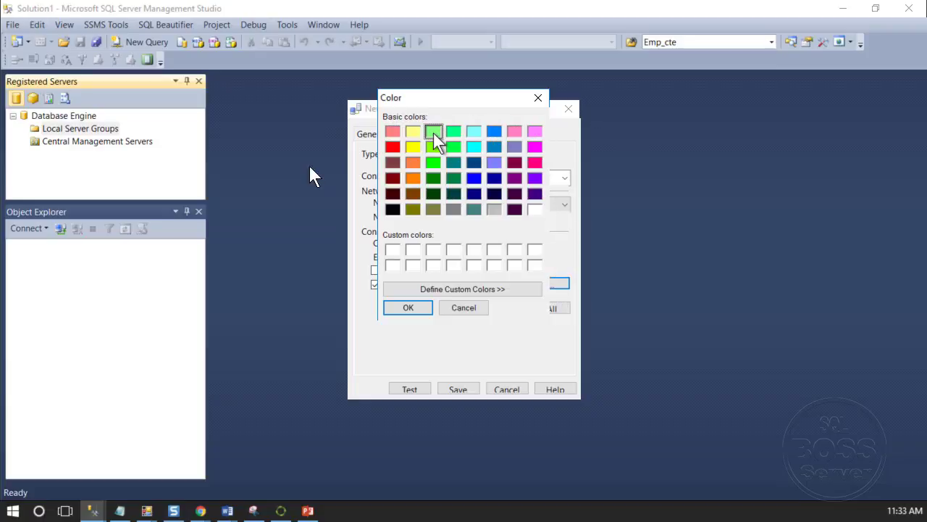
{"action": "left_click", "coordinate": [407, 308]}
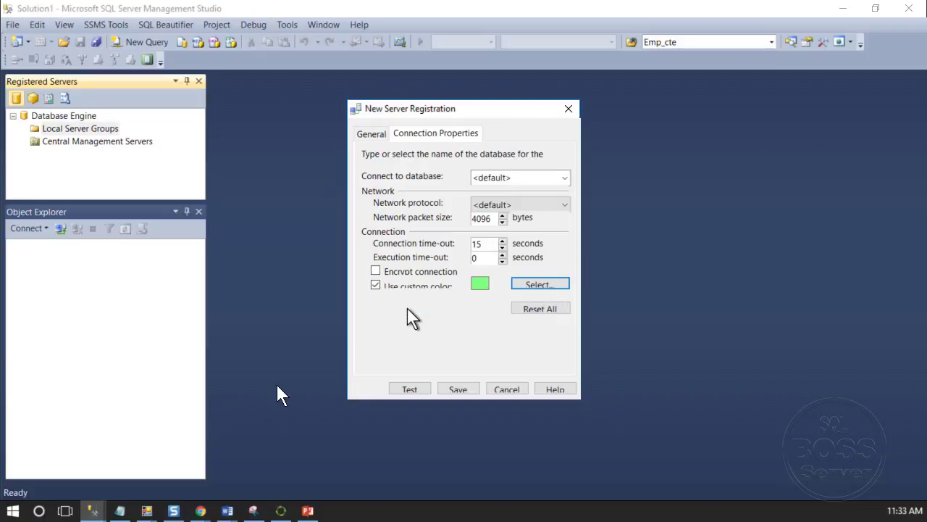
Step: Test the Development server's connection and save the registration
{"action": "left_click", "coordinate": [409, 387]}
{"action": "left_click", "coordinate": [648, 281]}
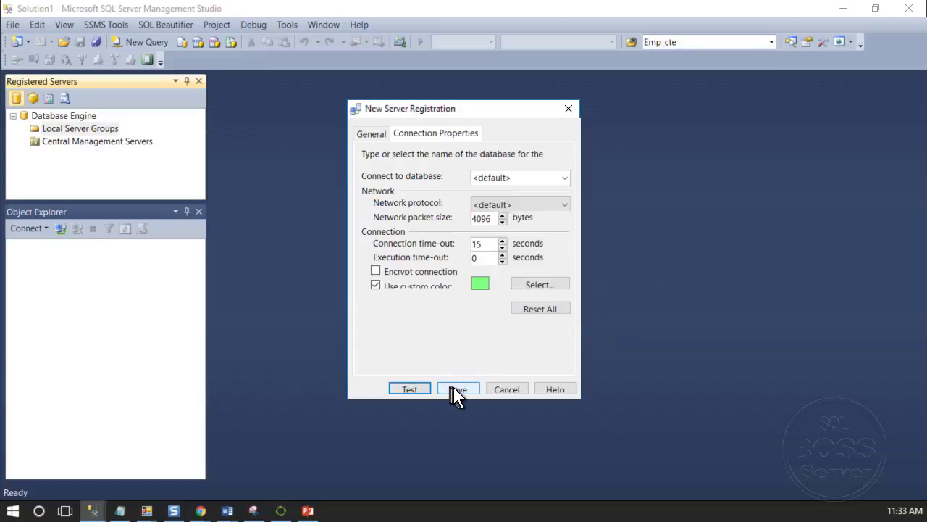
{"action": "left_click", "coordinate": [457, 389]}
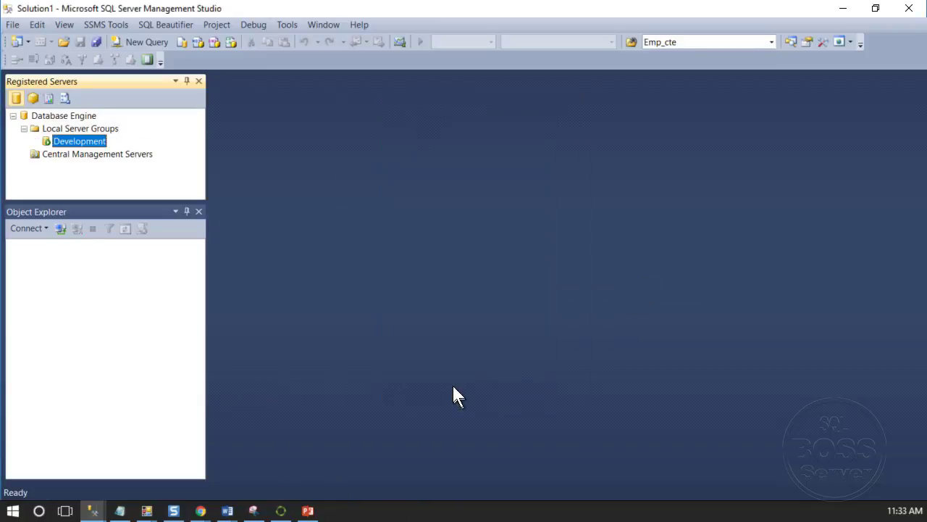
Step: Connect to the registered Development server and open a new query on it
{"action": "double_click", "coordinate": [51, 140]}
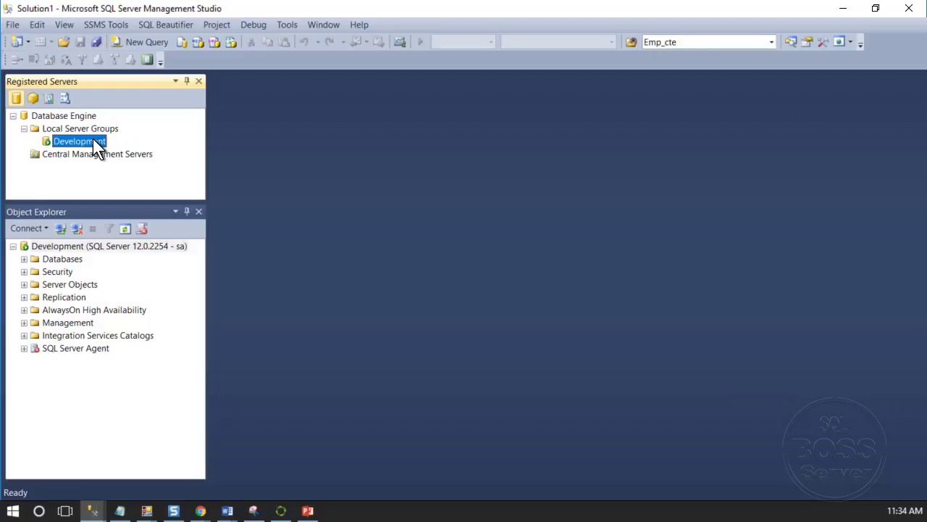
{"action": "left_click", "coordinate": [148, 43]}
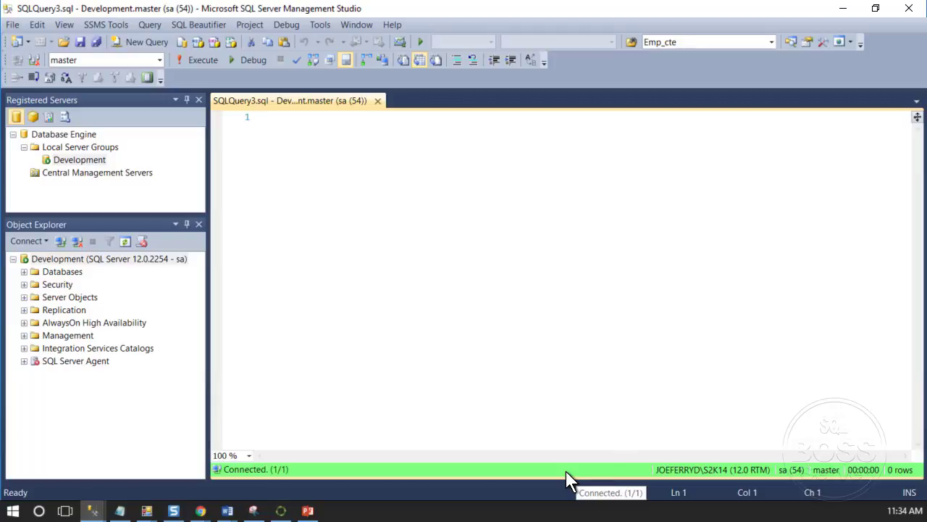
Step: Start another server registration under Local Server Groups for the S2K14a instance and name the registered server Production
{"action": "right_click", "coordinate": [61, 147]}
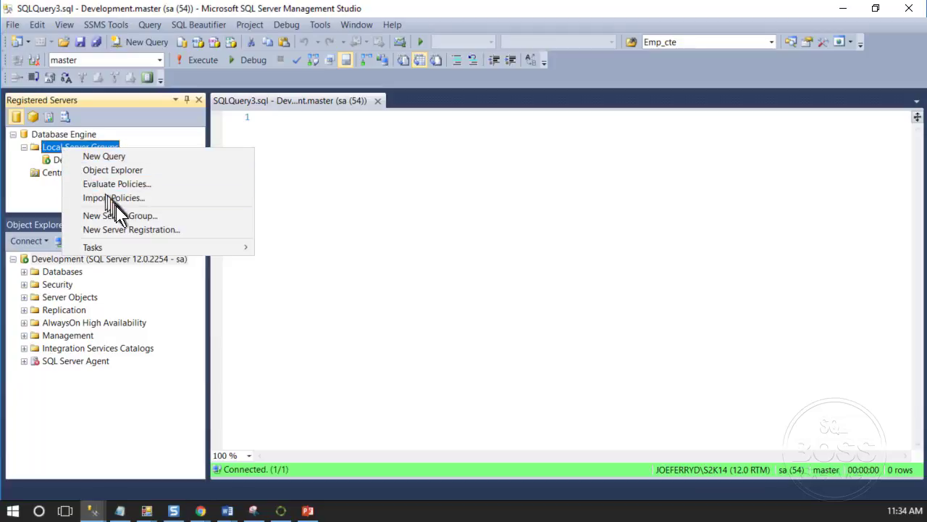
{"action": "left_click", "coordinate": [138, 230]}
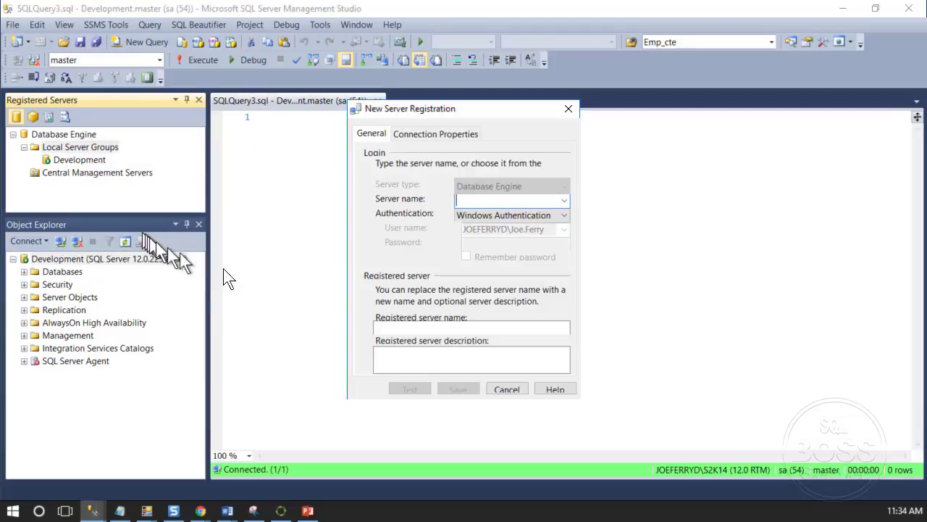
{"action": "left_click", "coordinate": [564, 200]}
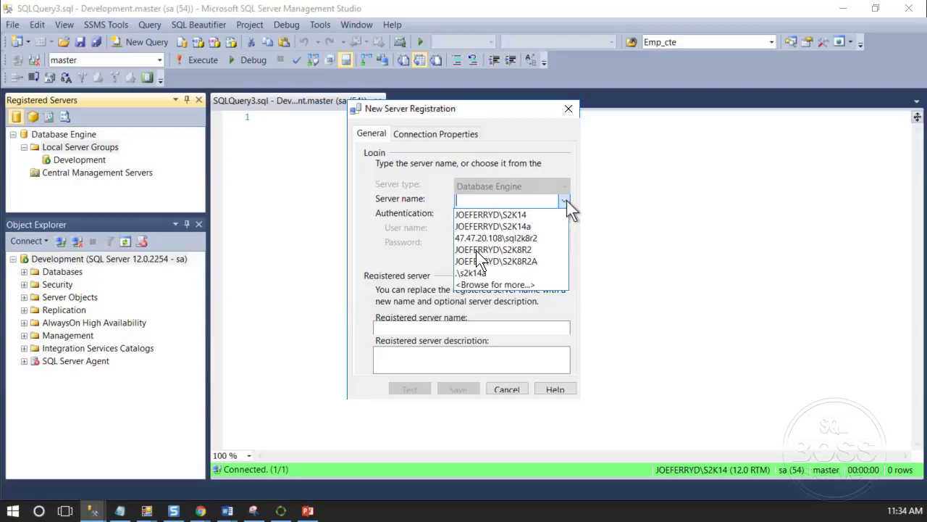
{"action": "left_click", "coordinate": [549, 227]}
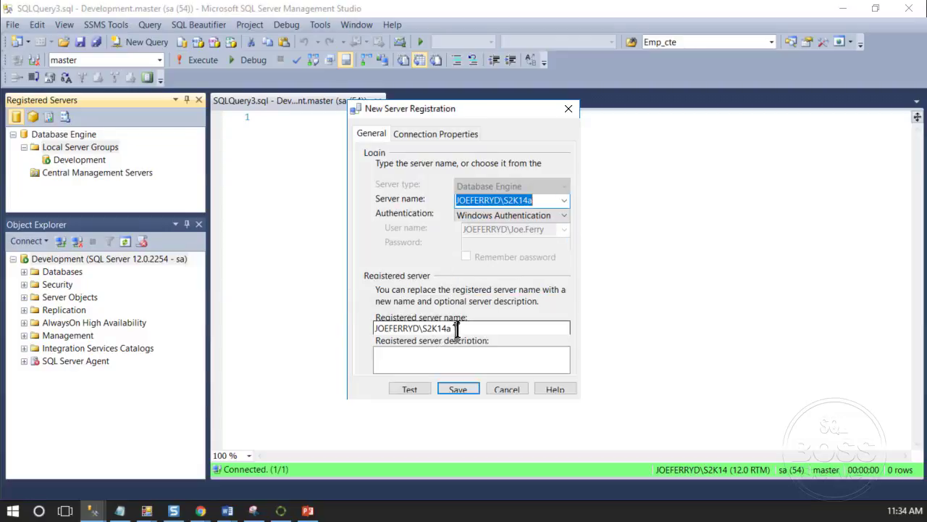
{"action": "left_click_drag", "start_coordinate": [452, 328], "coordinate": [360, 319]}
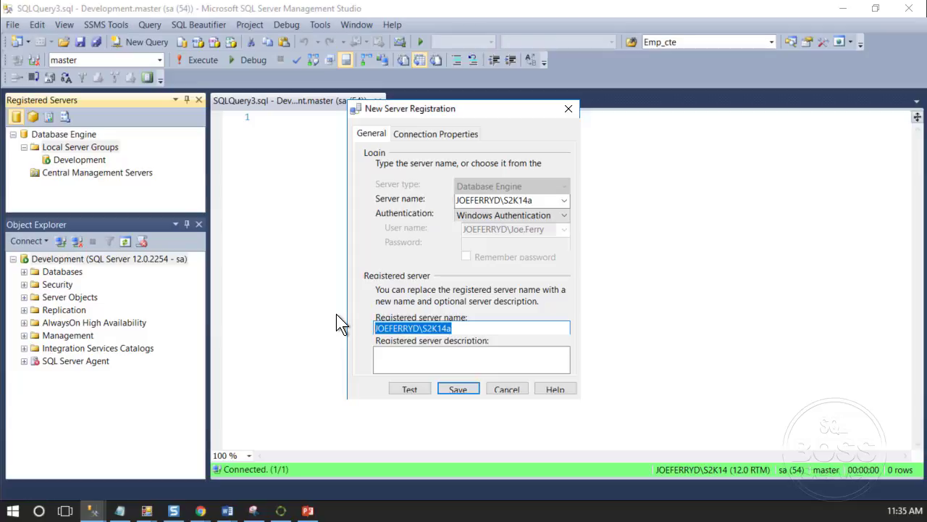
{"action": "type", "text": "Production"}
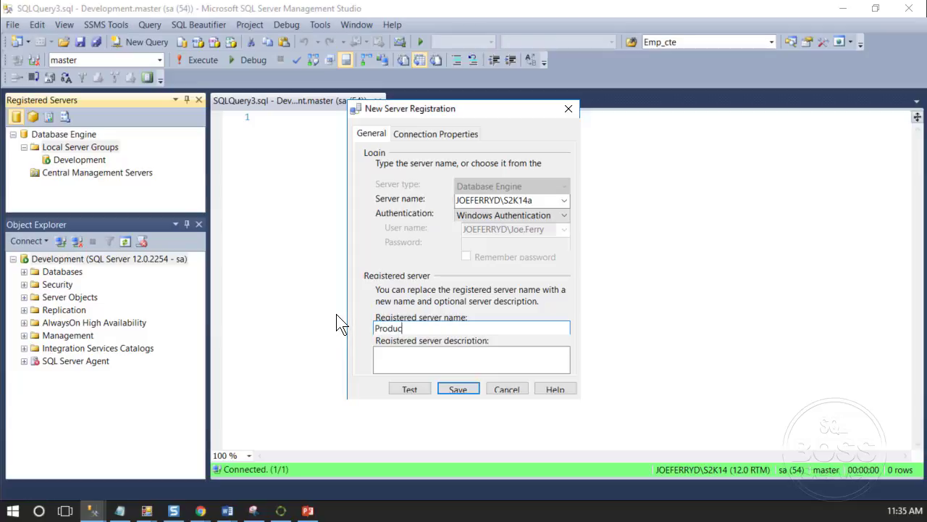
Step: Set red as the custom connection color for the Production registration and save it
{"action": "left_click", "coordinate": [441, 135]}
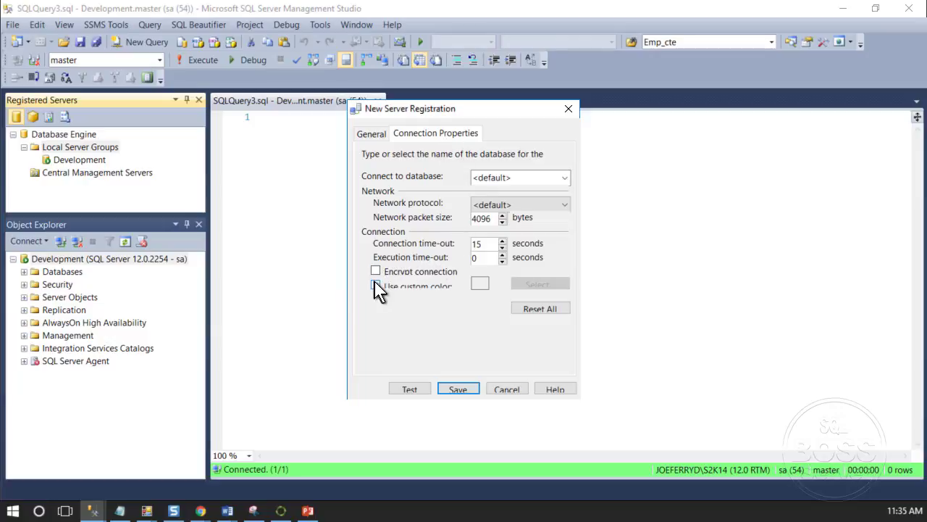
{"action": "left_click", "coordinate": [376, 285]}
{"action": "left_click", "coordinate": [556, 284]}
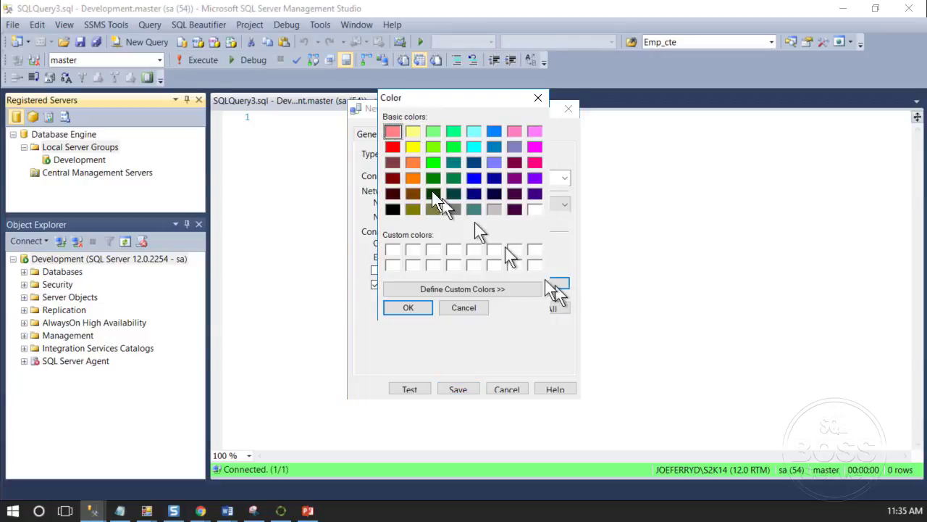
{"action": "left_click", "coordinate": [392, 147]}
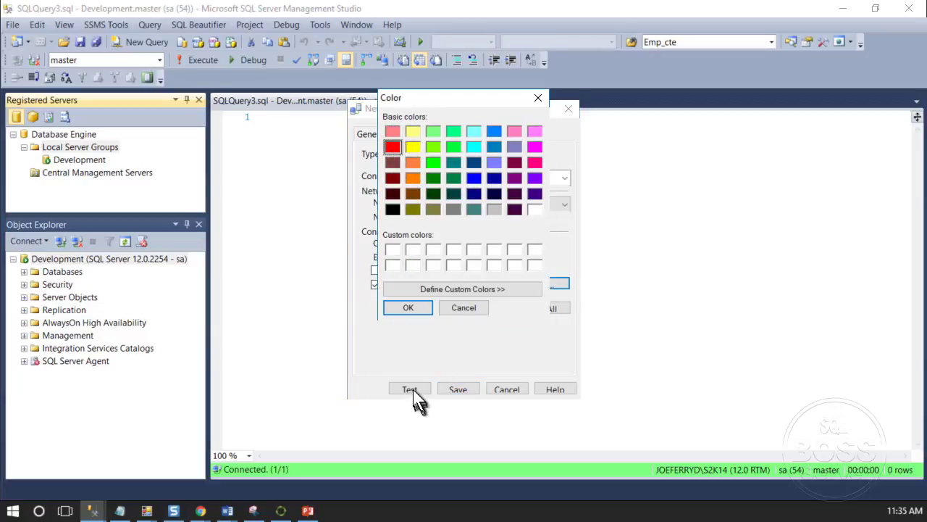
{"action": "left_click", "coordinate": [458, 392]}
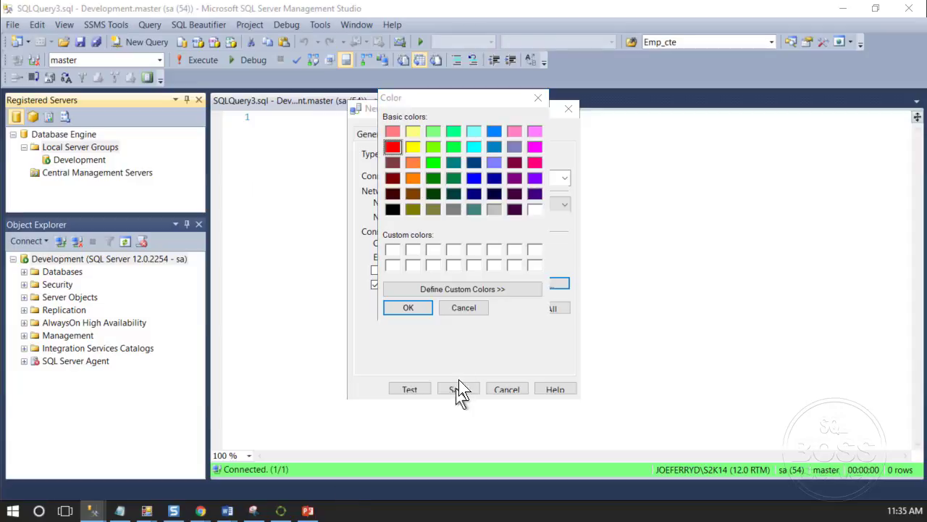
{"action": "left_click", "coordinate": [409, 307]}
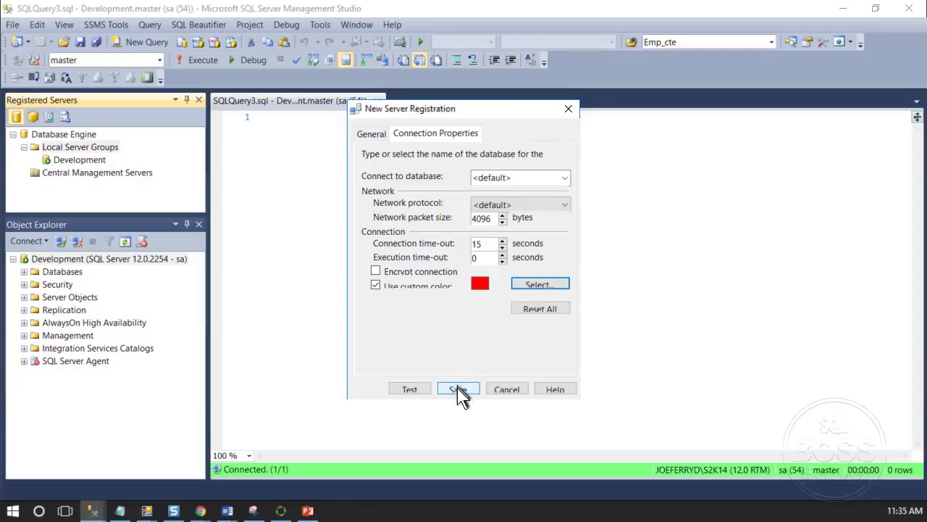
{"action": "left_click", "coordinate": [458, 391]}
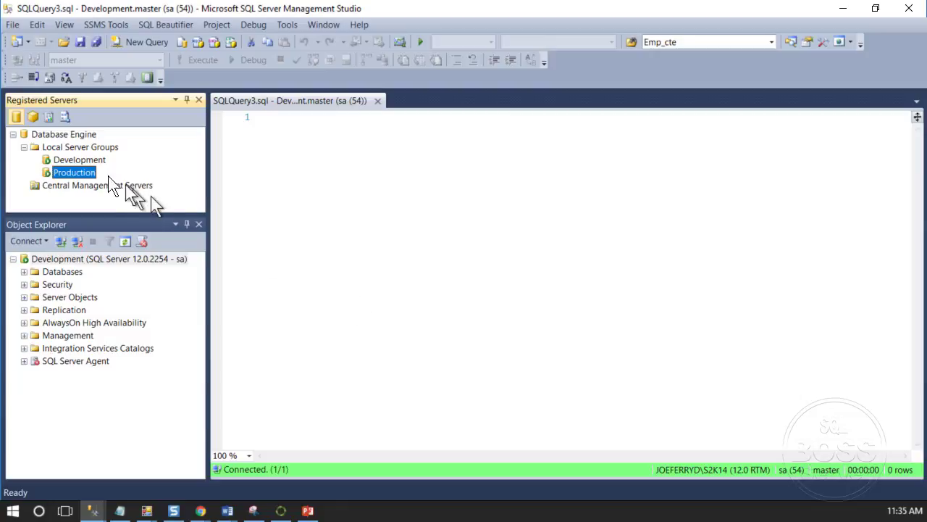
Step: Connect to the registered Production server, collapsing its node in Object Explorer, and open a new query on it
{"action": "double_click", "coordinate": [46, 174]}
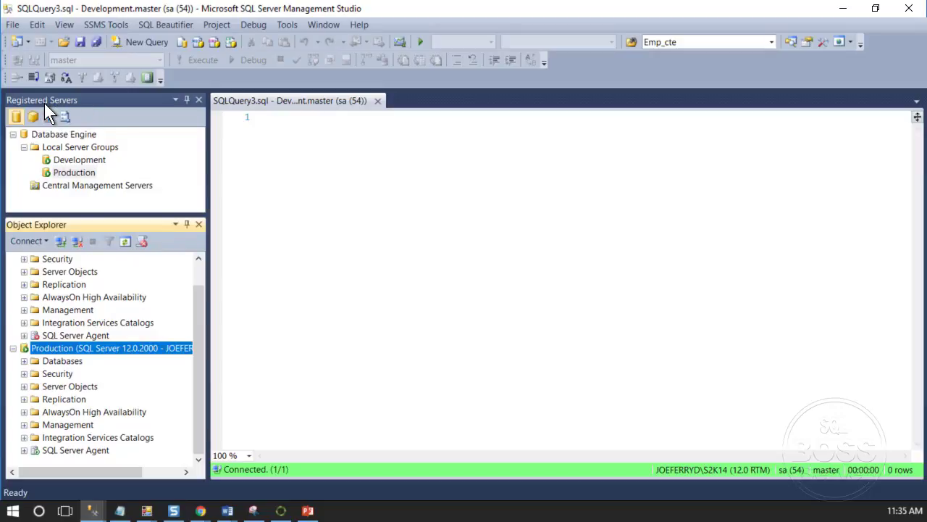
{"action": "scroll", "coordinate": [196, 302], "scroll_direction": "up", "scroll_amount": 1}
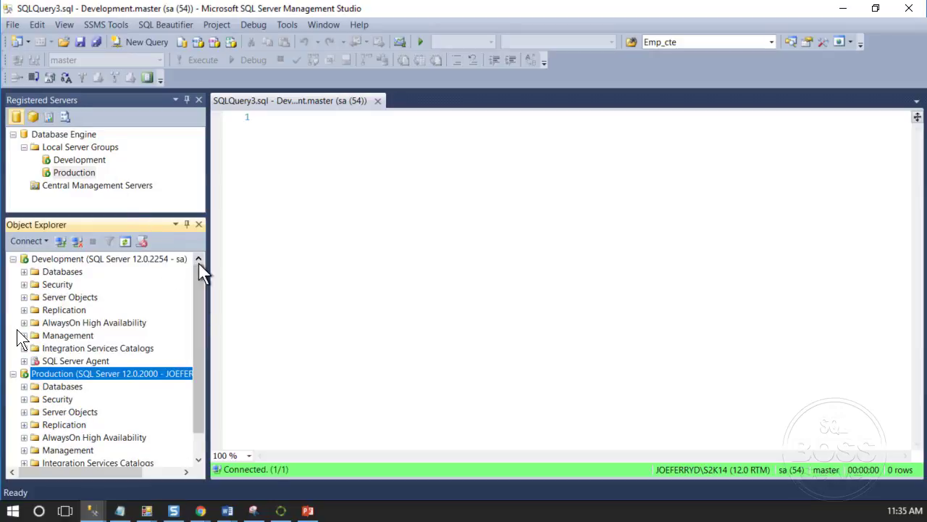
{"action": "left_click_drag", "start_coordinate": [200, 273], "coordinate": [197, 307]}
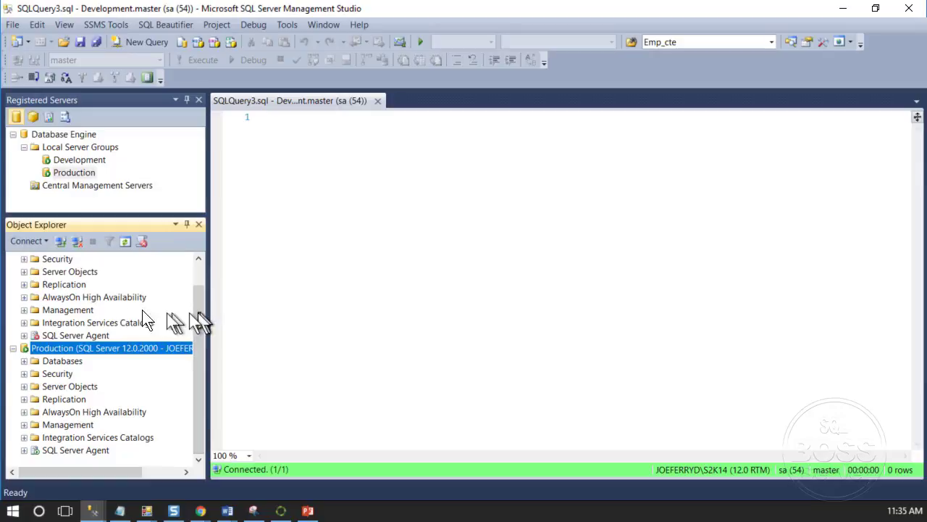
{"action": "double_click", "coordinate": [62, 349]}
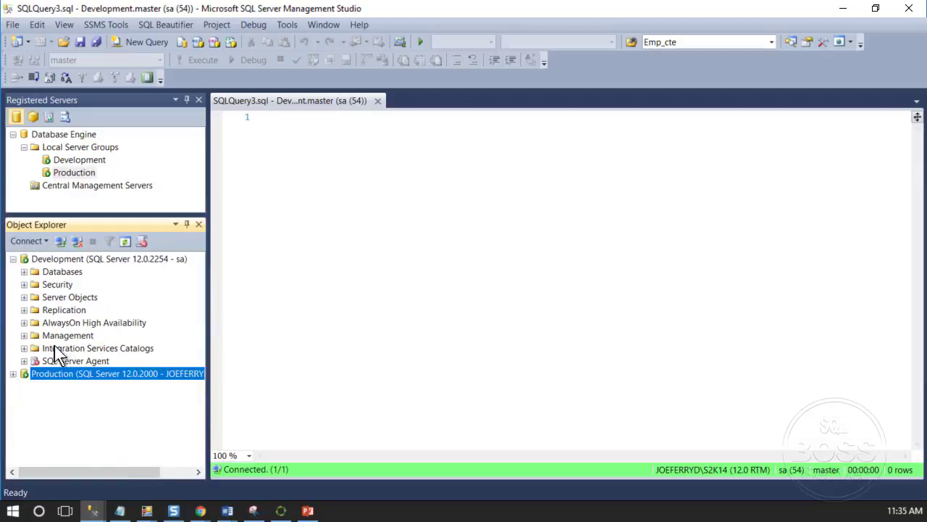
{"action": "left_click", "coordinate": [143, 42]}
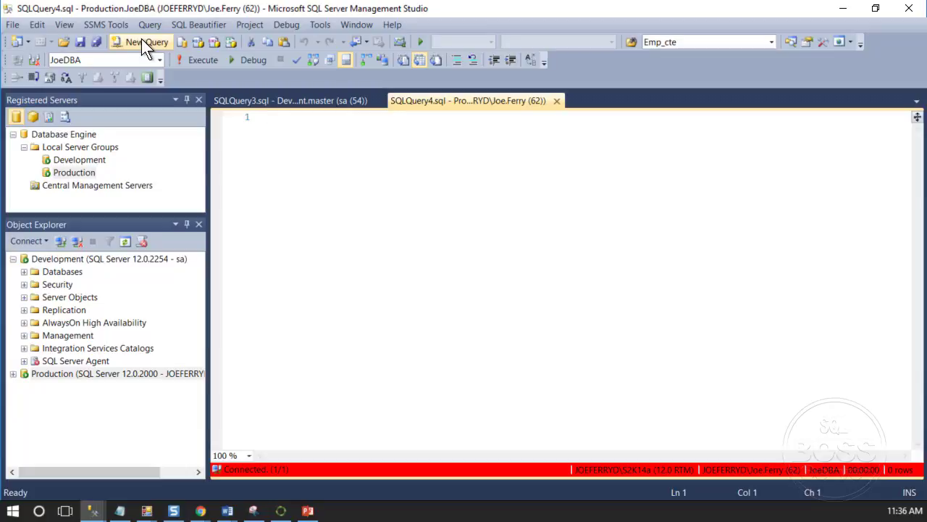
Step: Set the query editor's status bar location to Top in the Editor Tab and Status Bar options and save
{"action": "left_click", "coordinate": [320, 27]}
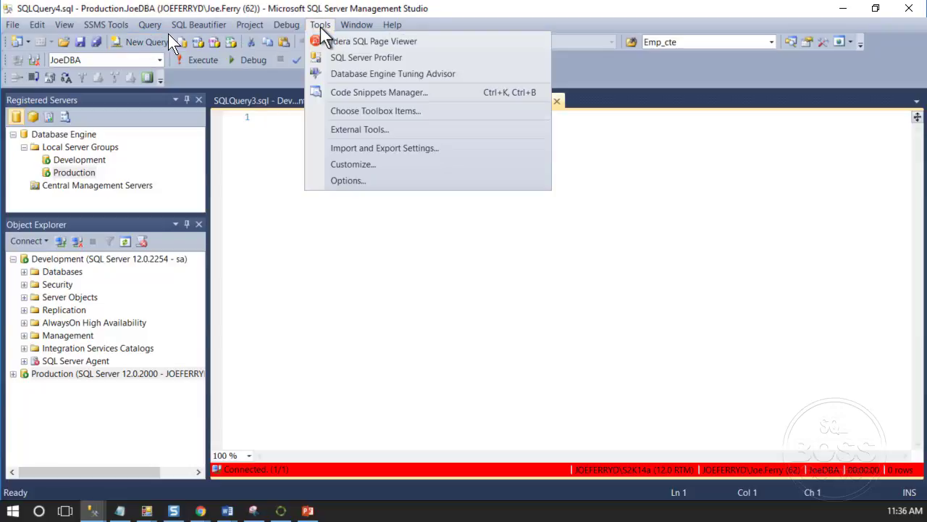
{"action": "left_click", "coordinate": [348, 181]}
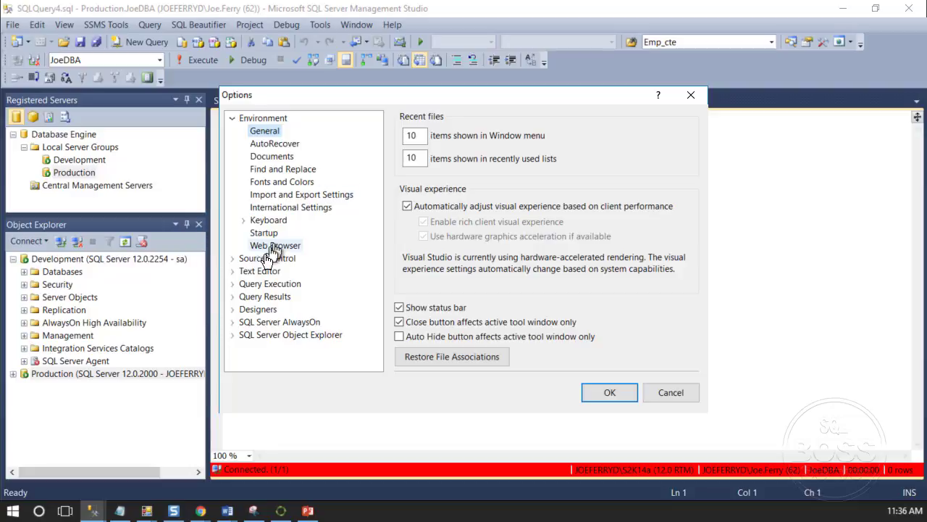
{"action": "left_click", "coordinate": [233, 271]}
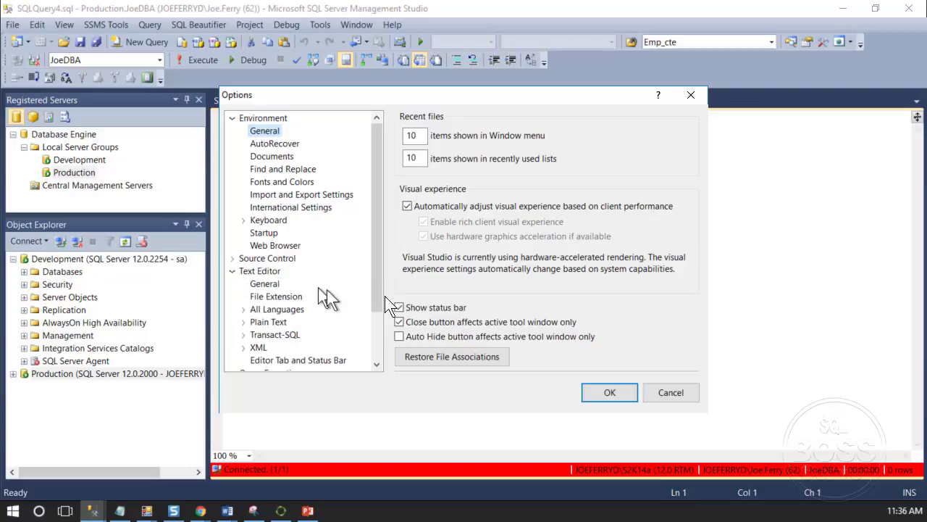
{"action": "left_click_drag", "start_coordinate": [382, 297], "coordinate": [382, 362]}
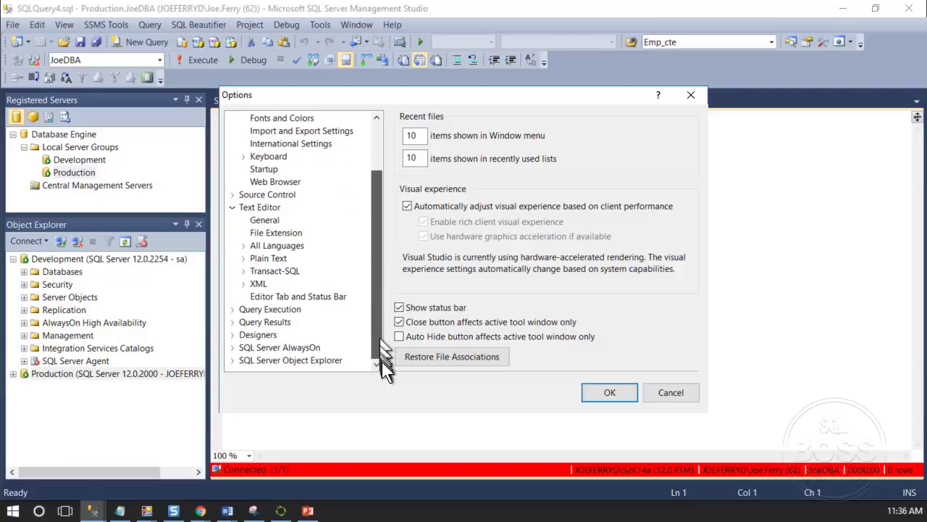
{"action": "left_click", "coordinate": [315, 298]}
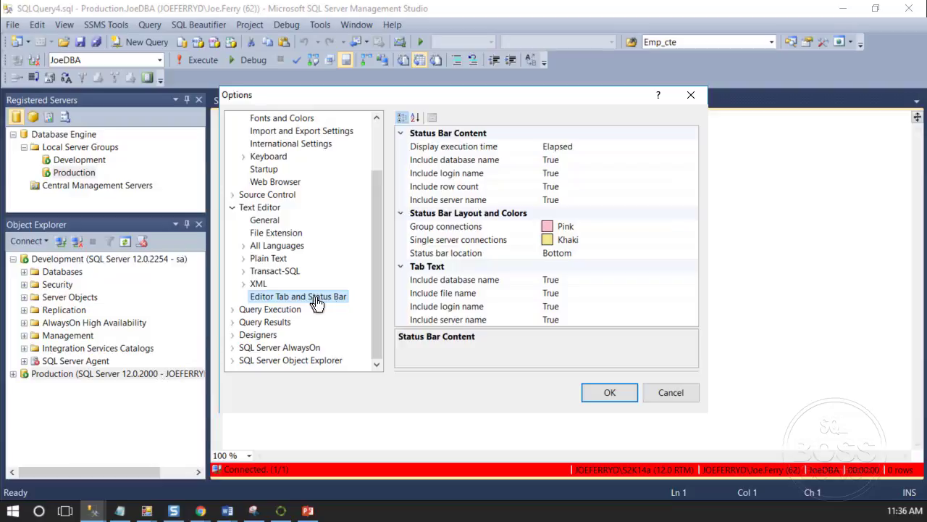
{"action": "double_click", "coordinate": [590, 253]}
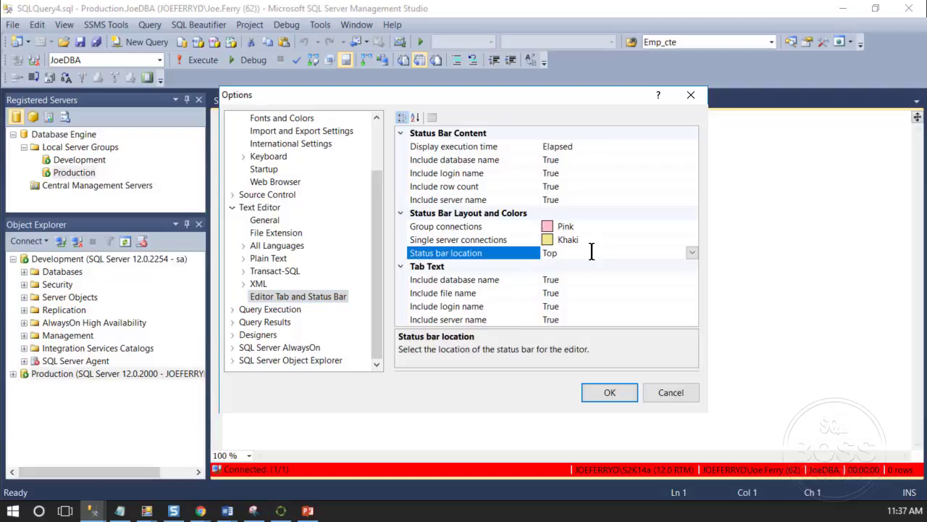
{"action": "left_click", "coordinate": [610, 391]}
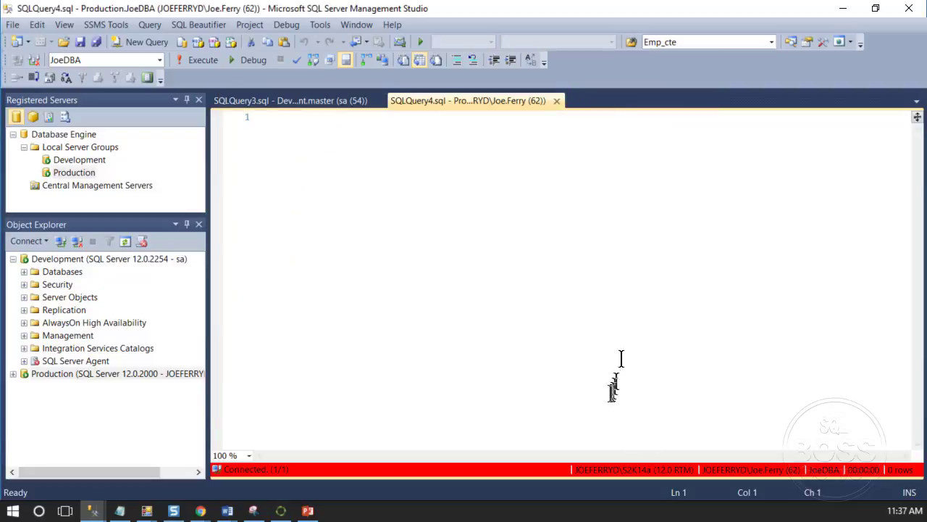
Step: Close both open query windows and open a new query on the Production server
{"action": "left_click", "coordinate": [556, 101]}
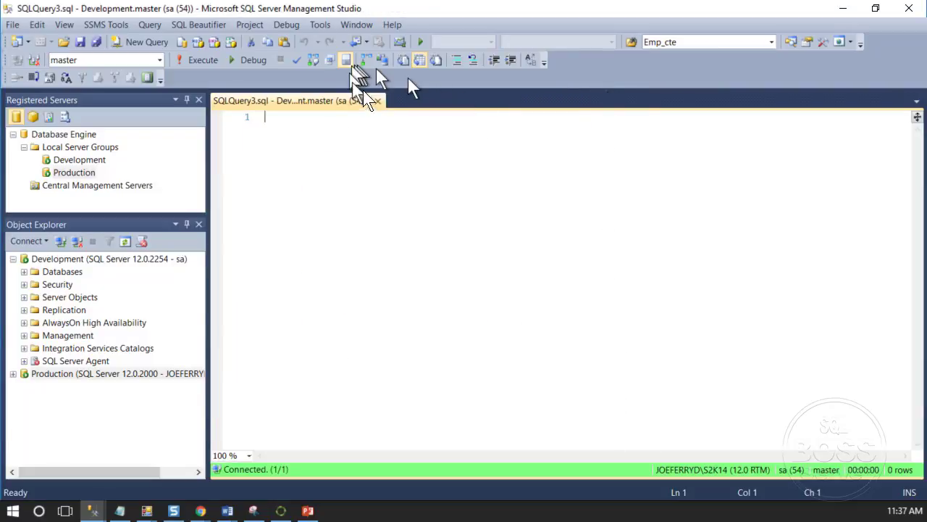
{"action": "left_click", "coordinate": [381, 102]}
{"action": "left_click", "coordinate": [142, 41]}
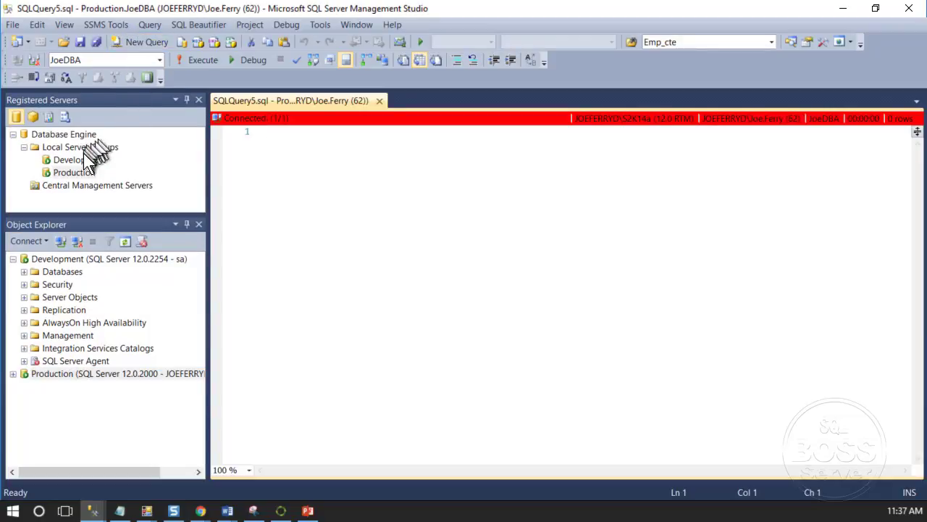
Step: Open two new queries on the registered Development server and switch back to the Production query window
{"action": "left_click", "coordinate": [79, 159]}
{"action": "double_click", "coordinate": [147, 41]}
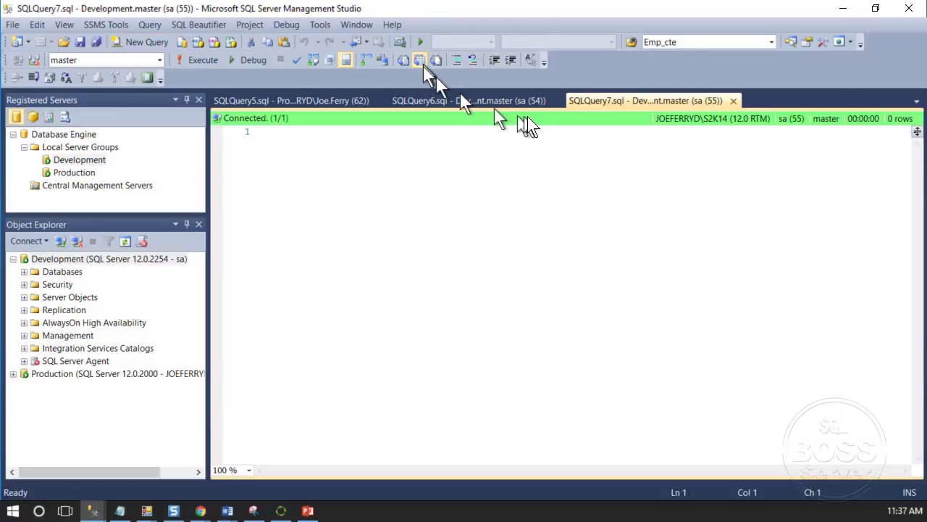
{"action": "left_click", "coordinate": [325, 100]}
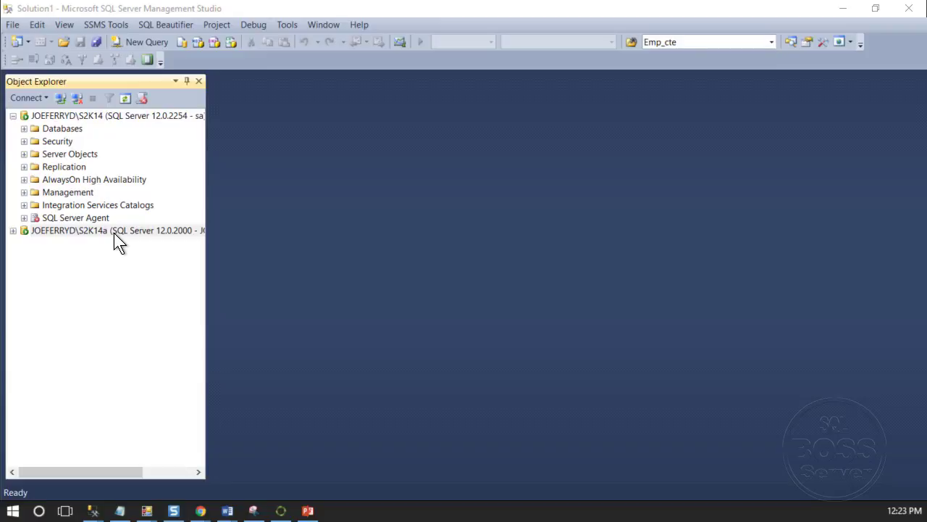
Step: Select the S2K14a server in Object Explorer
{"action": "left_click", "coordinate": [114, 232]}
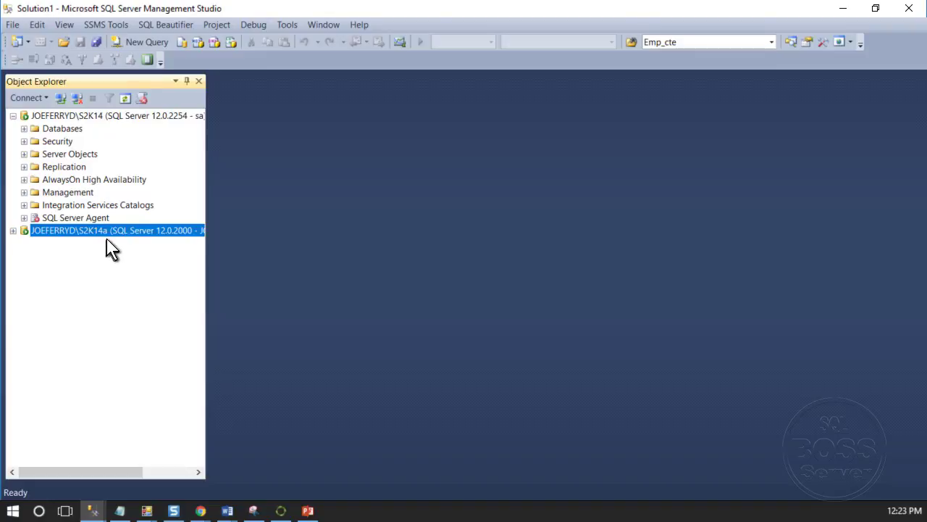